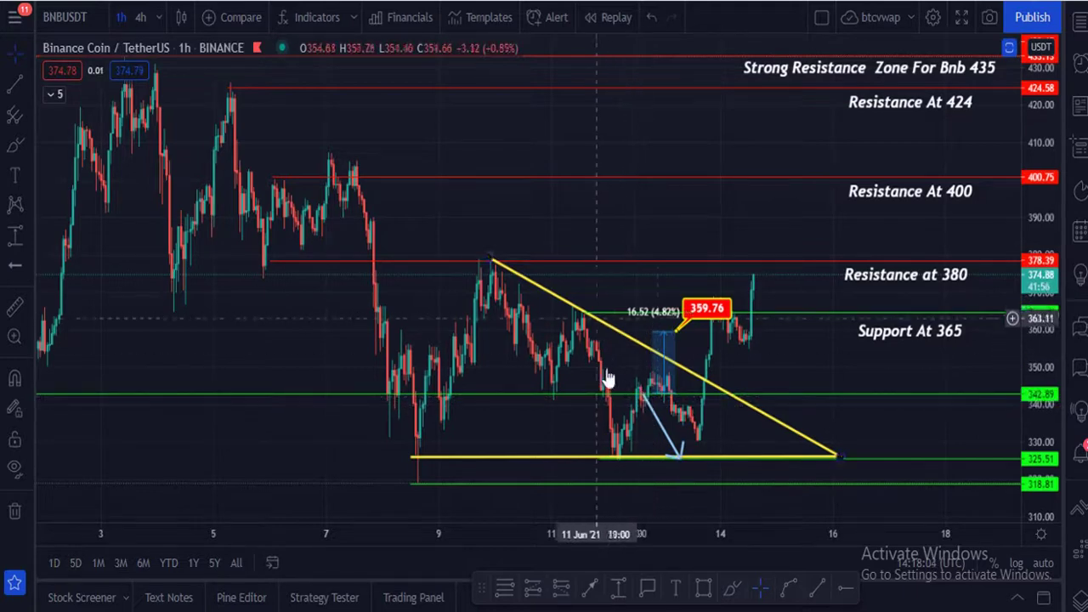
# Draw a line spanning the triangle's height, move it to the 359.76 breakout, and label its top 387.15.
pyautogui.click(817, 588)
pyautogui.click(579, 305)
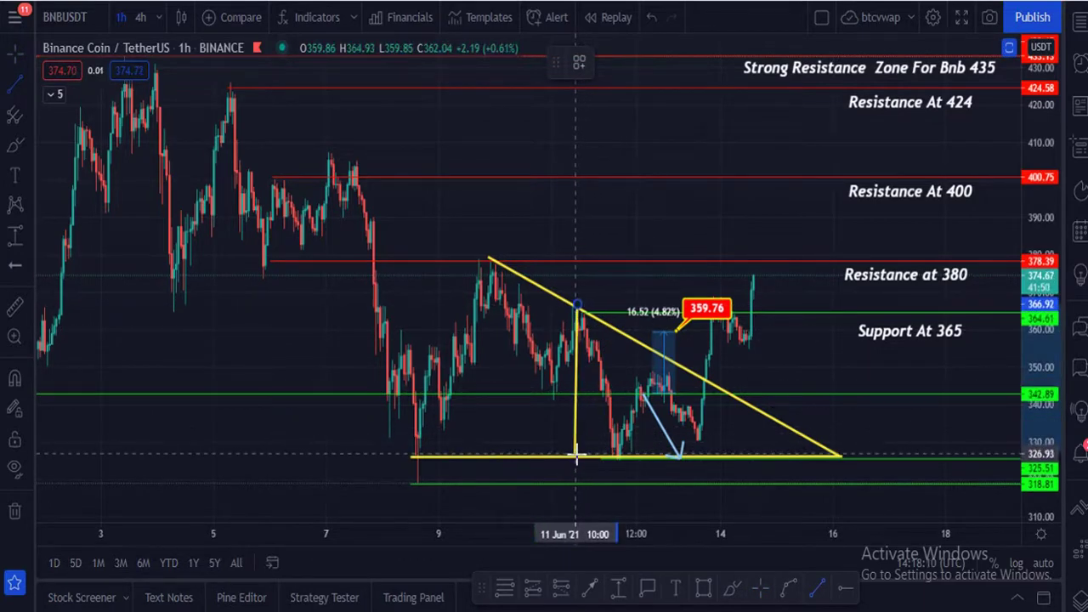
pyautogui.click(574, 456)
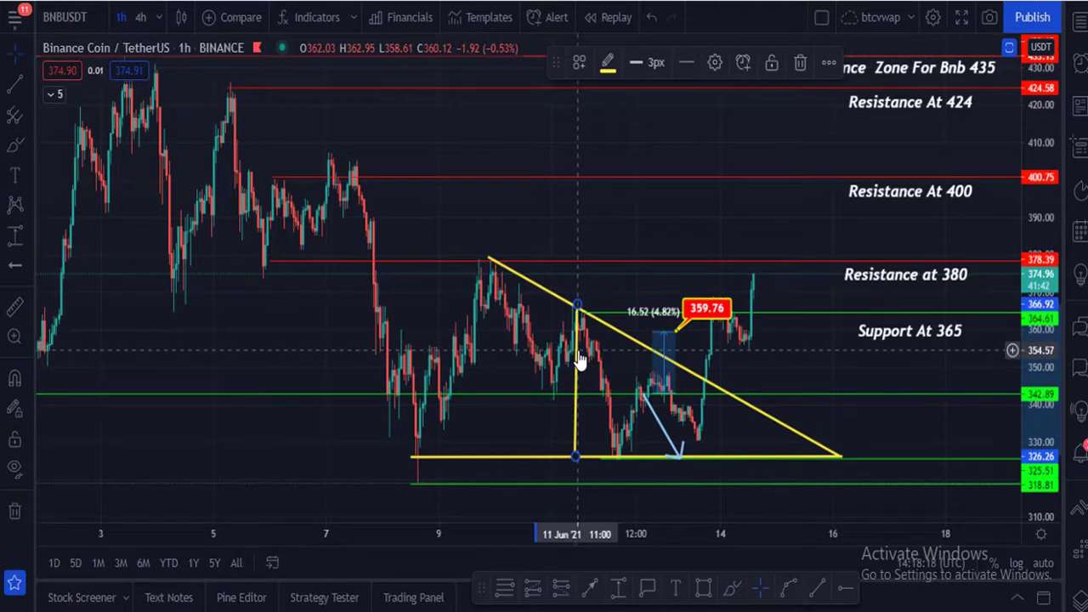
pyautogui.moveTo(578, 359); pyautogui.dragTo(709, 276)
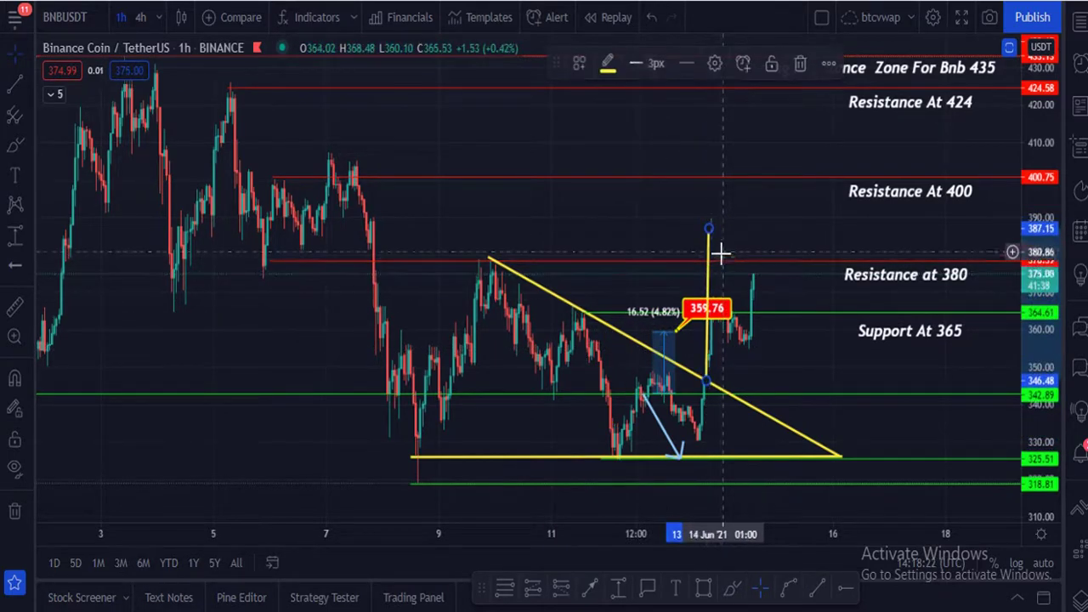
pyautogui.click(646, 592)
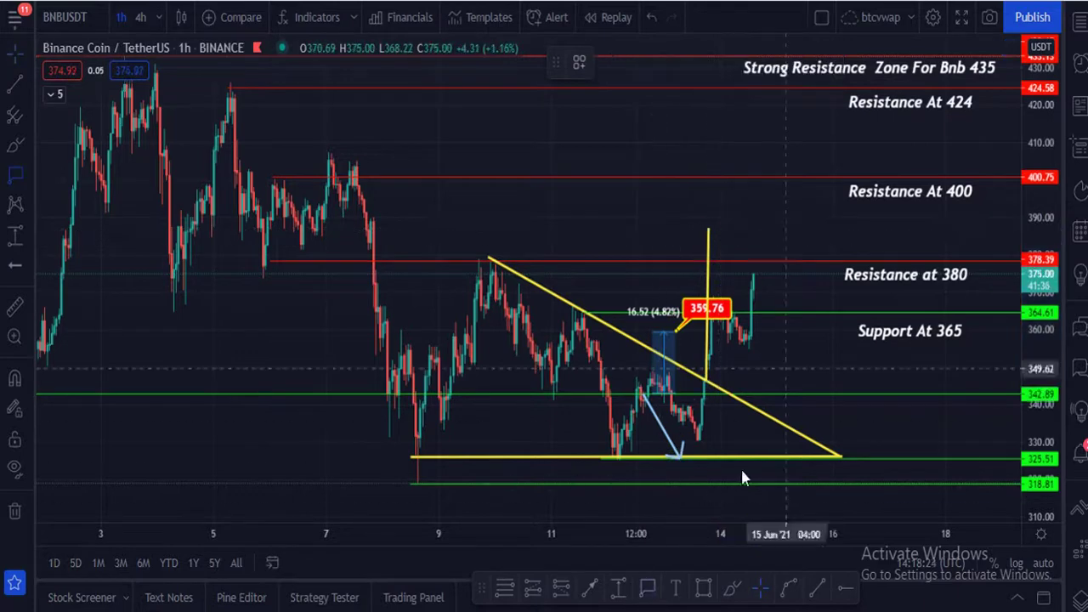
pyautogui.click(711, 229)
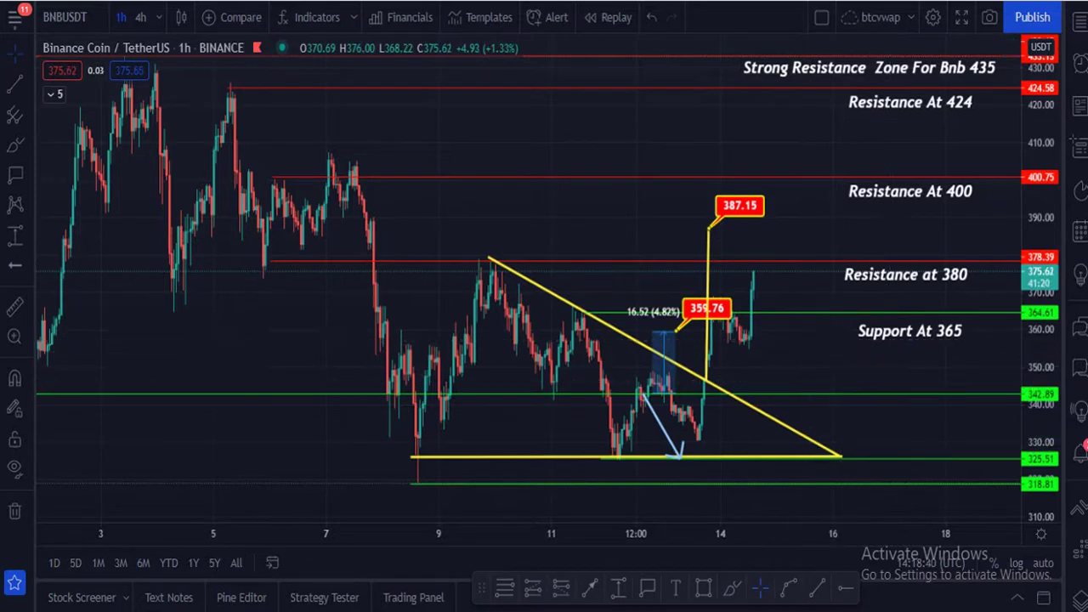
# Measure the 365 support to 380 resistance range, then shift it to span 378.61–393.44 (14.83, 3.92%).
pyautogui.click(620, 587)
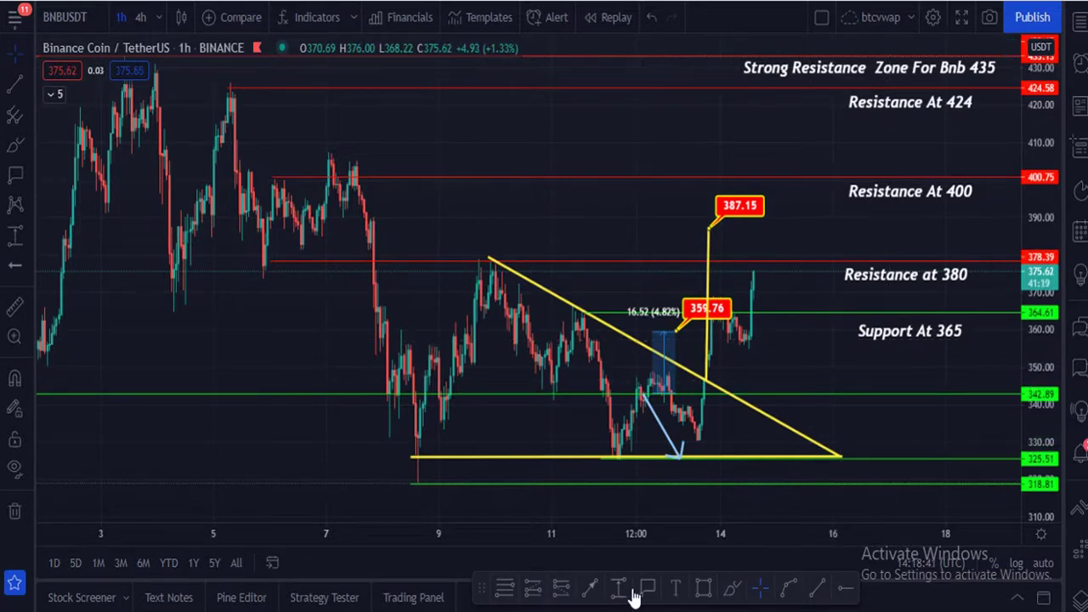
pyautogui.click(811, 315)
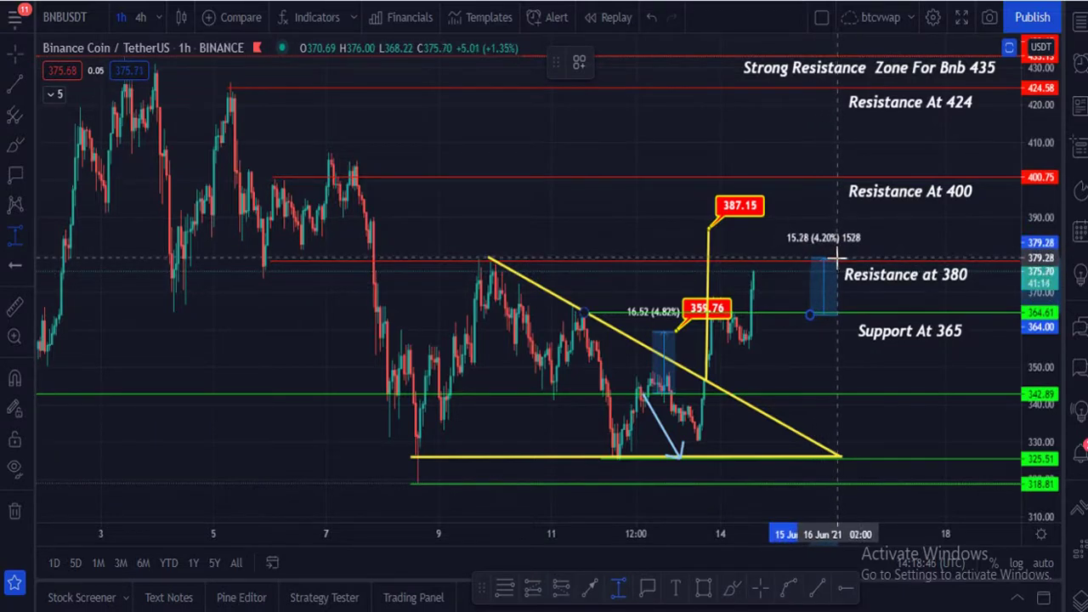
pyautogui.click(839, 258)
pyautogui.moveTo(827, 258); pyautogui.dragTo(814, 206)
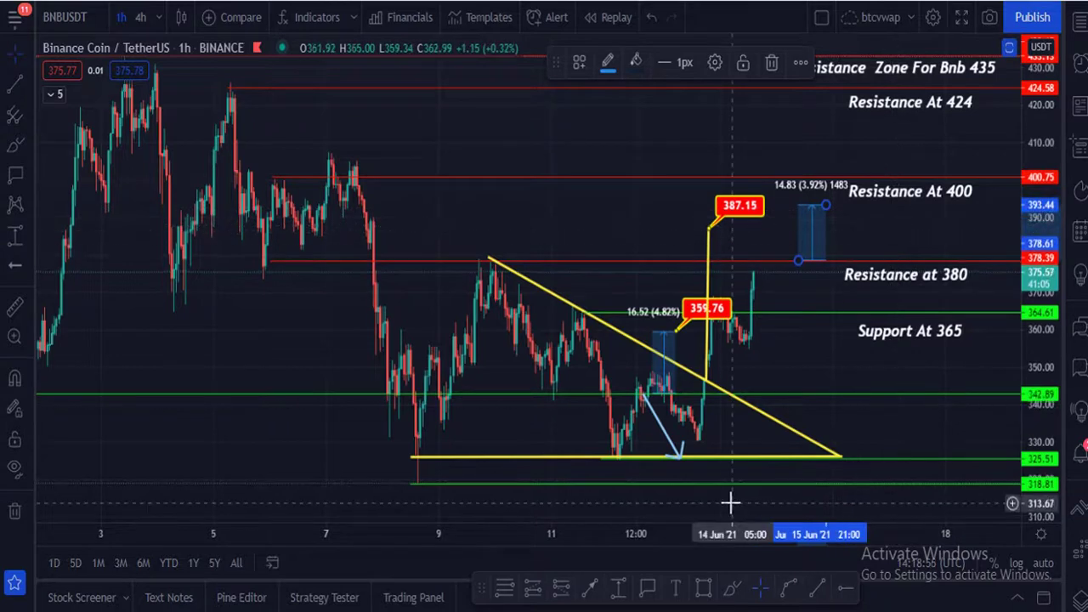
# Trace the white W through the two lows and move a vertical W-height line up from its breakout.
pyautogui.click(731, 588)
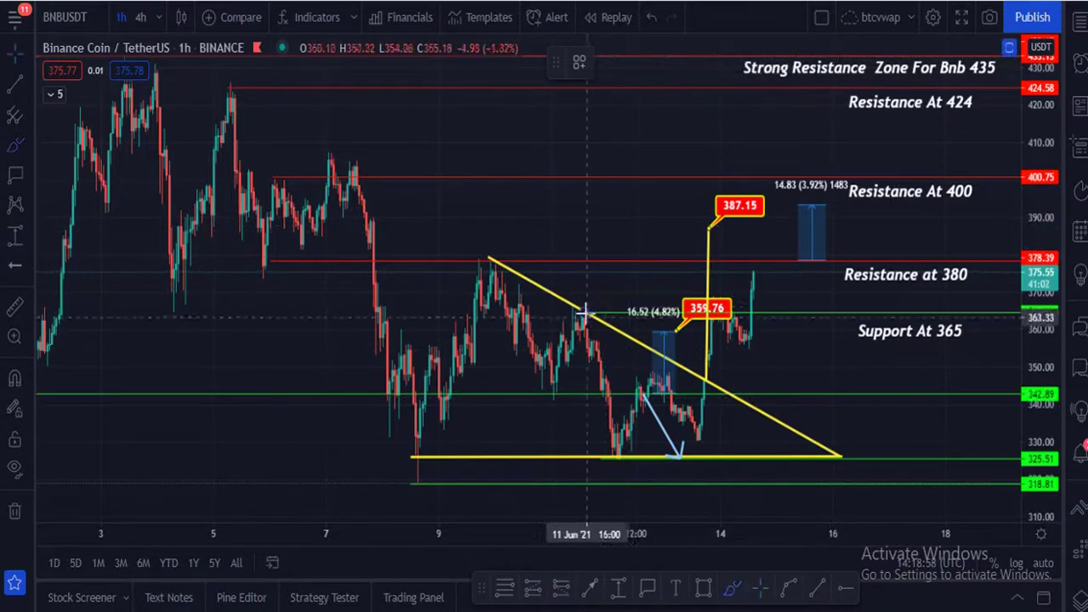
pyautogui.moveTo(578, 308)
pyautogui.mouseDown()
pyautogui.moveTo(623, 459)
pyautogui.moveTo(654, 383)
pyautogui.moveTo(692, 433)
pyautogui.moveTo(721, 308)
pyautogui.mouseUp()
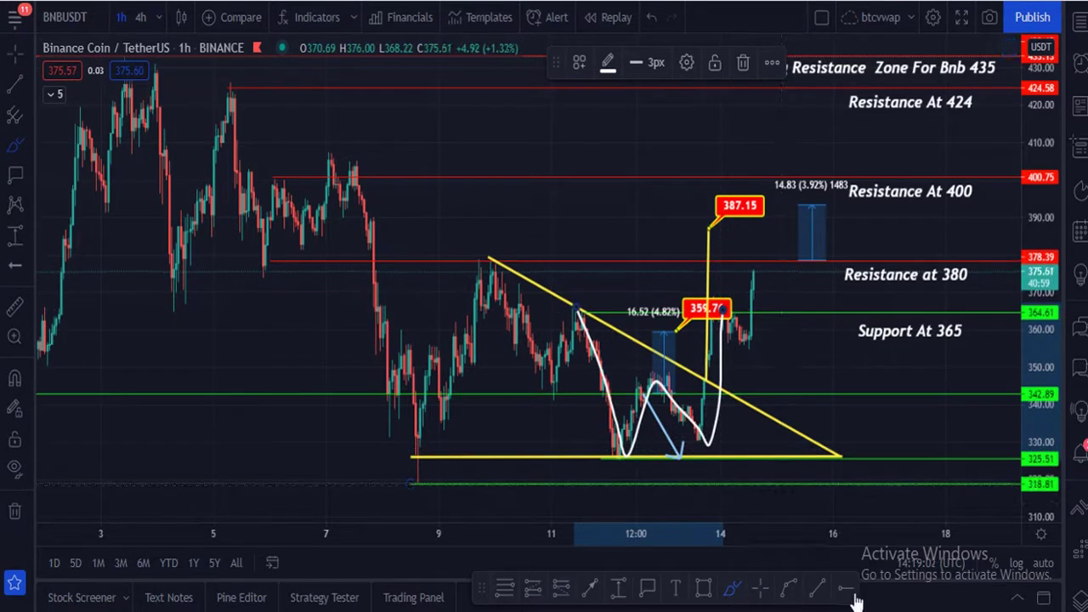
pyautogui.click(818, 587)
pyautogui.moveTo(659, 310); pyautogui.dragTo(660, 455)
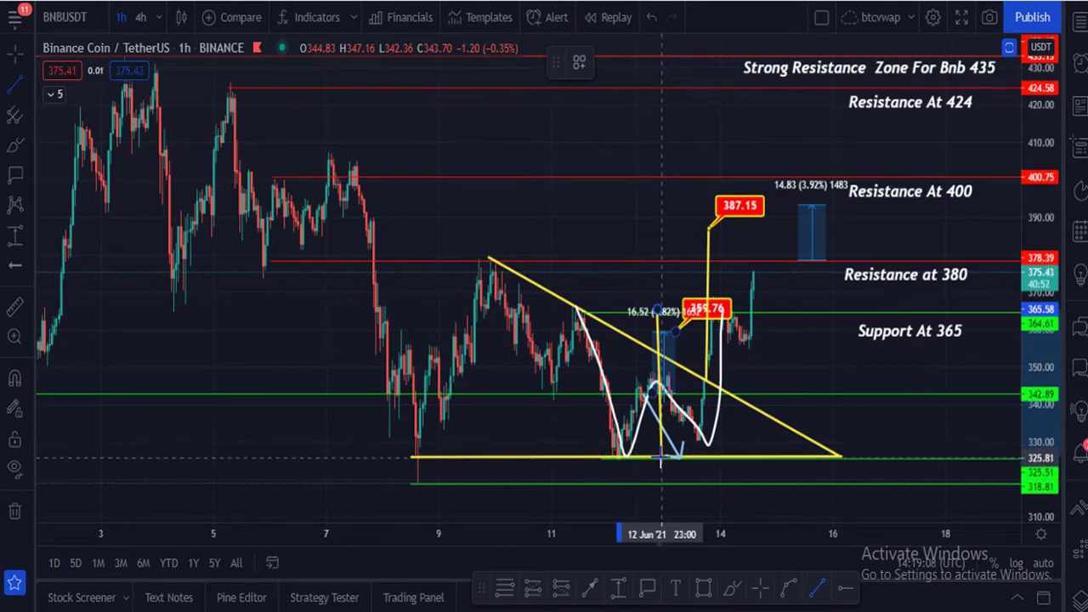
pyautogui.moveTo(660, 459); pyautogui.dragTo(732, 288)
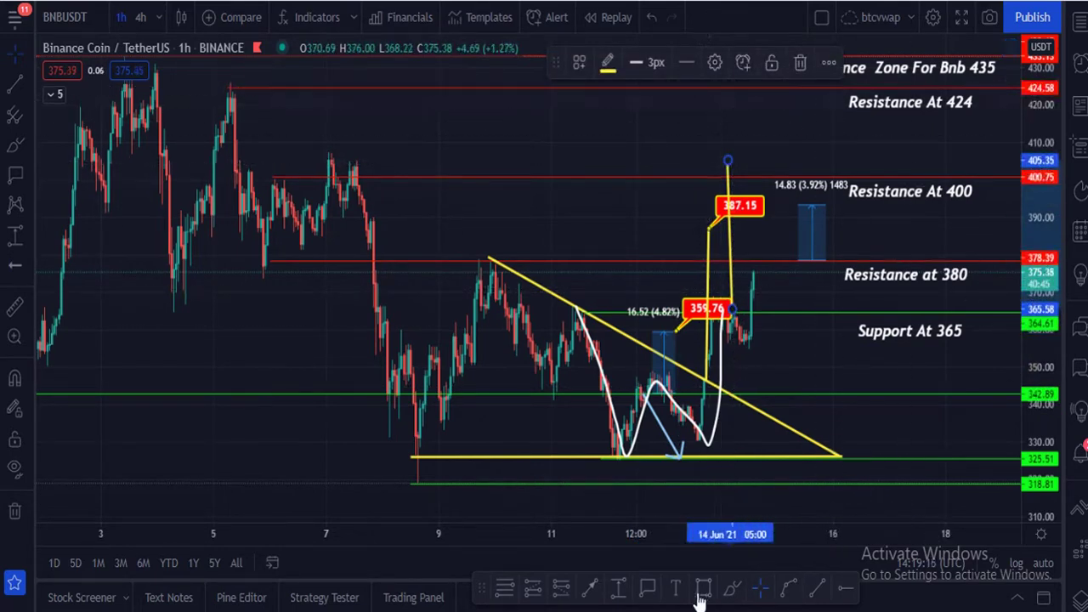
# Add a price label at the new target line's top and adjust it to 406.24.
pyautogui.click(645, 591)
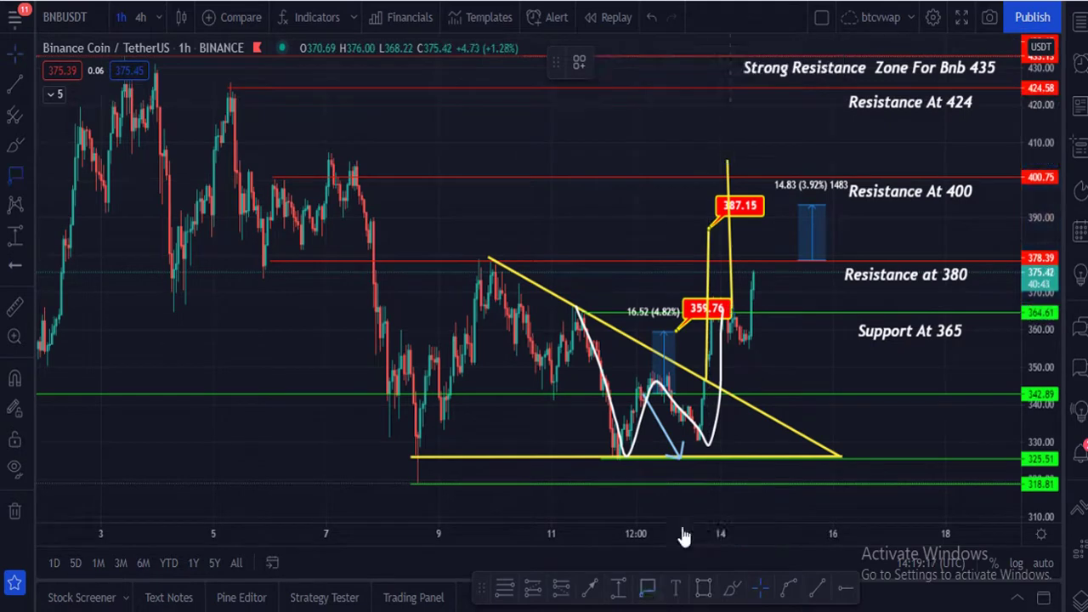
pyautogui.click(728, 162)
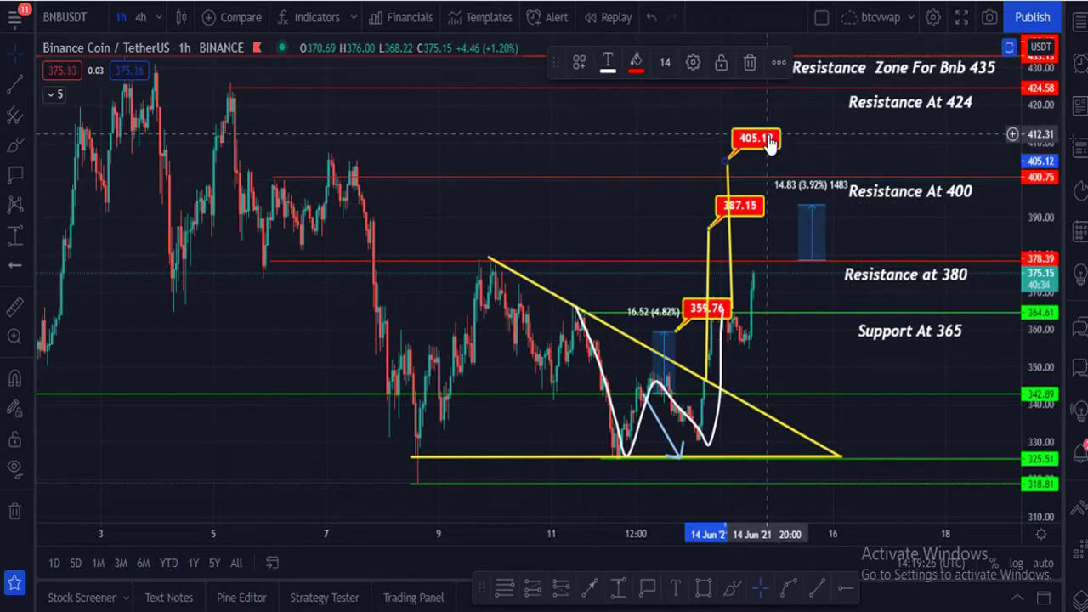
pyautogui.moveTo(769, 143); pyautogui.dragTo(769, 132)
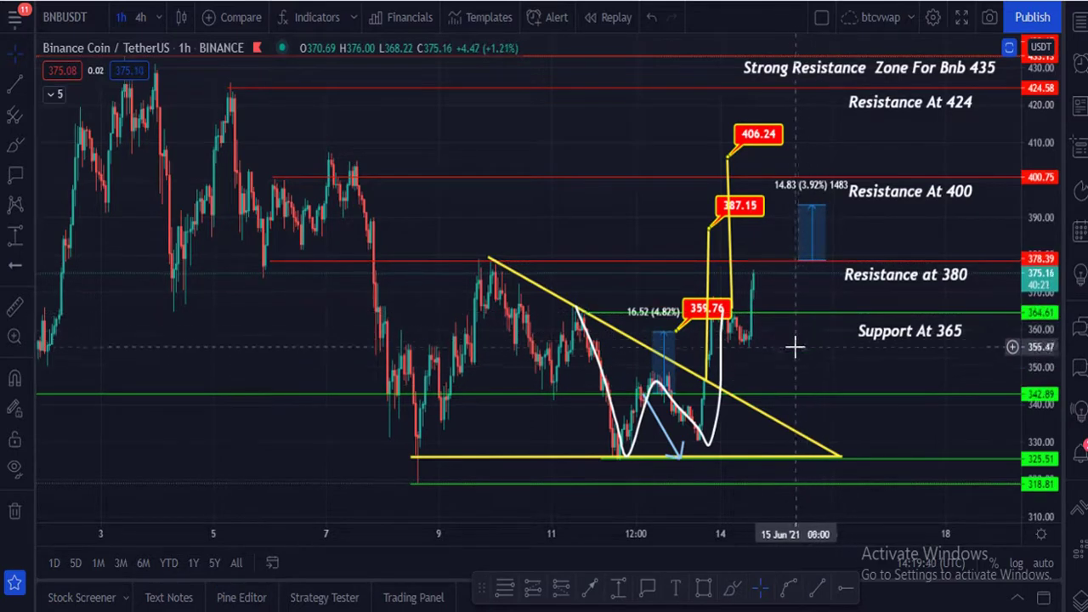
# Place a green support ray at 355.24 and show volume bars, leaving the EMA Ribbon hidden.
pyautogui.click(847, 588)
pyautogui.click(725, 347)
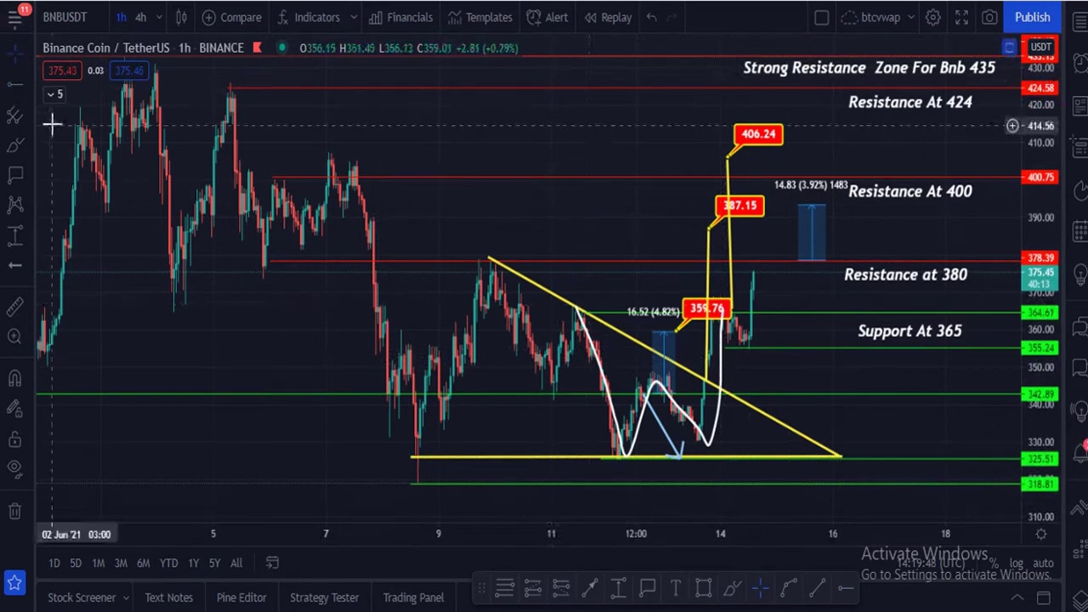
pyautogui.click(52, 95)
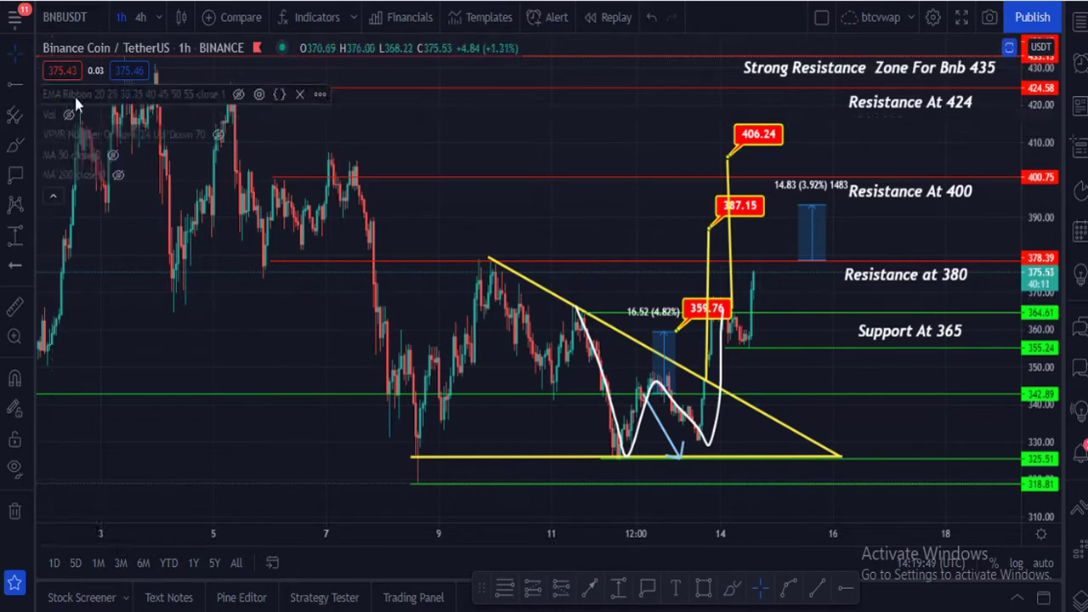
pyautogui.click(238, 95)
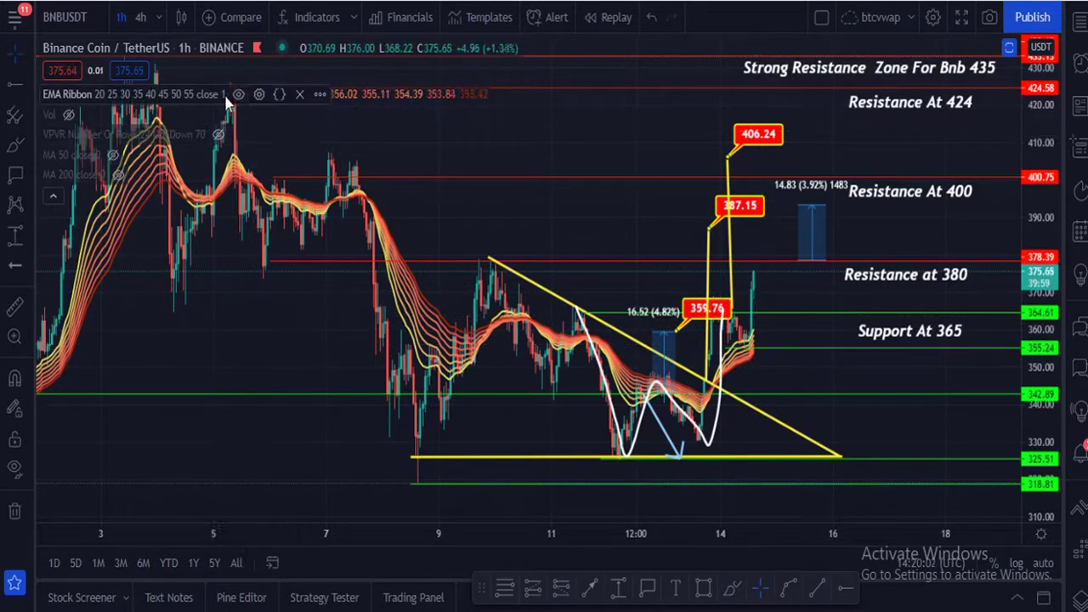
pyautogui.click(239, 95)
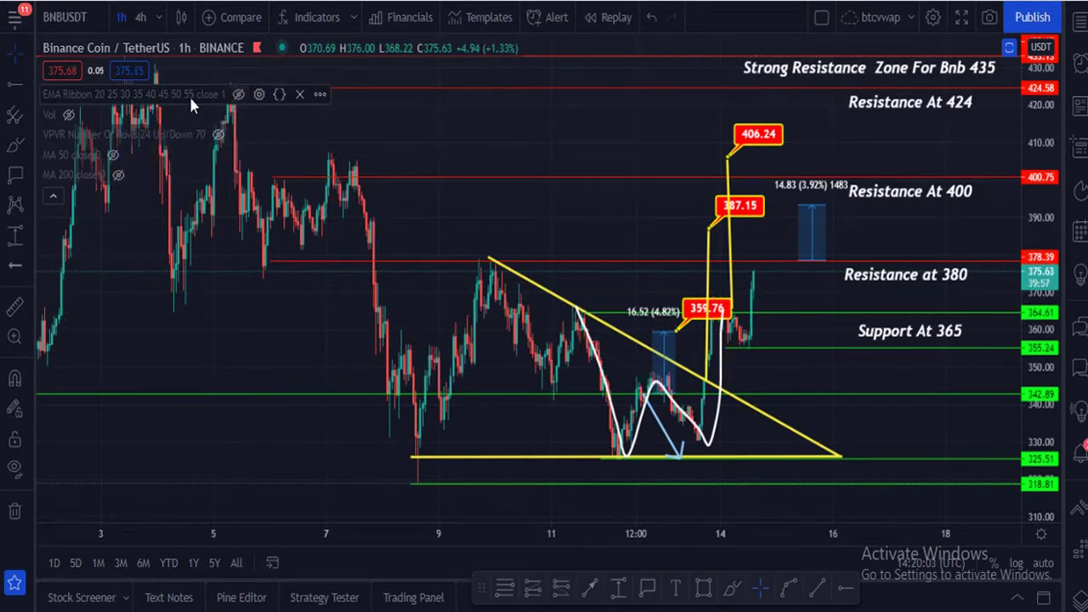
pyautogui.click(71, 114)
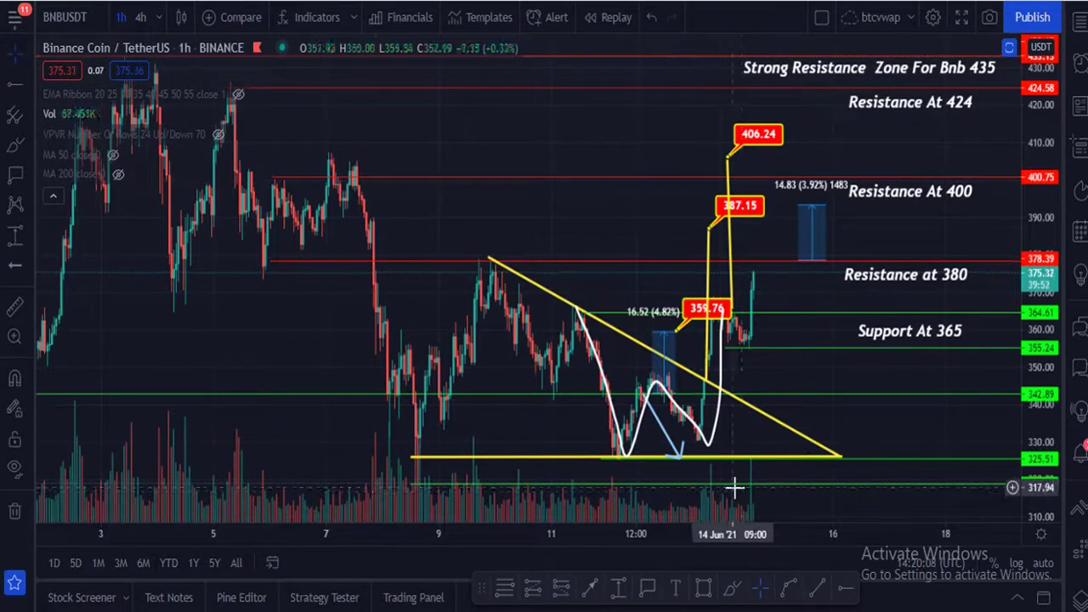
# Hide Vol, show the VPVR profile, add RSI, then maximize the price pane over it.
pyautogui.click(71, 115)
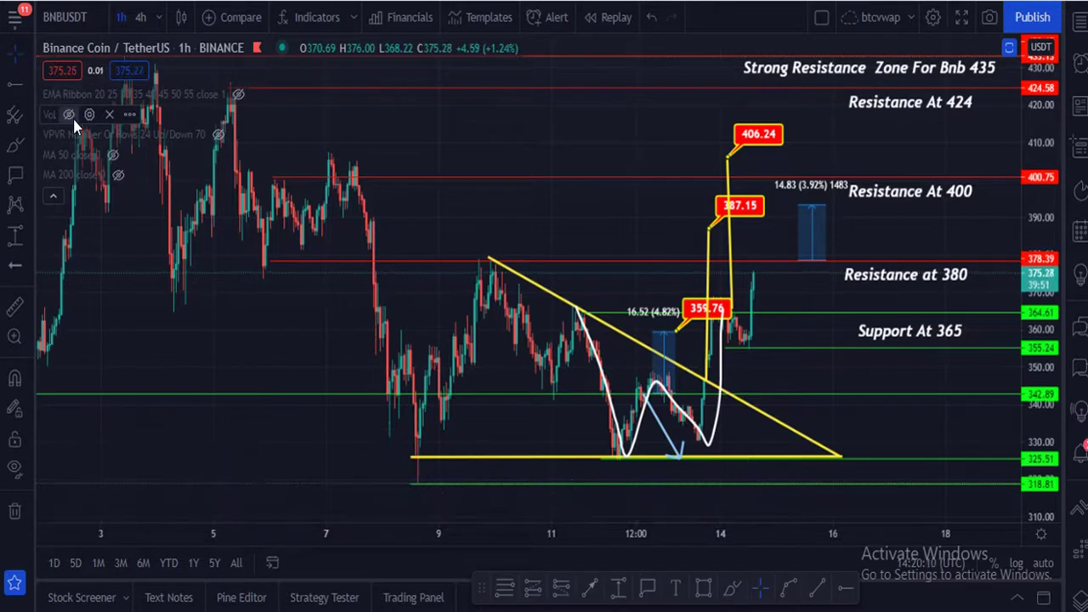
pyautogui.click(225, 136)
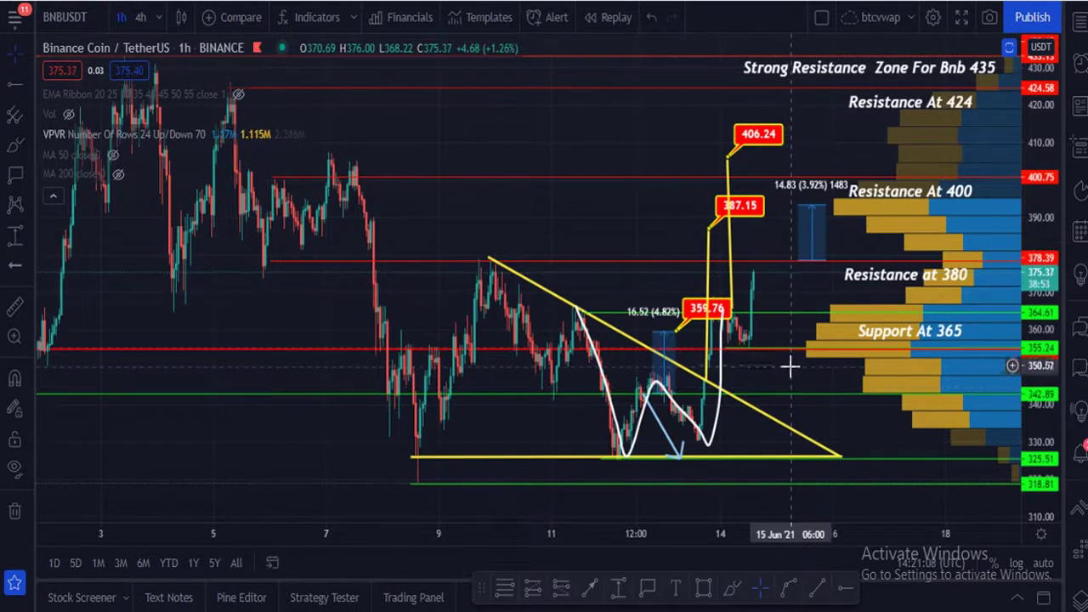
pyautogui.click(51, 197)
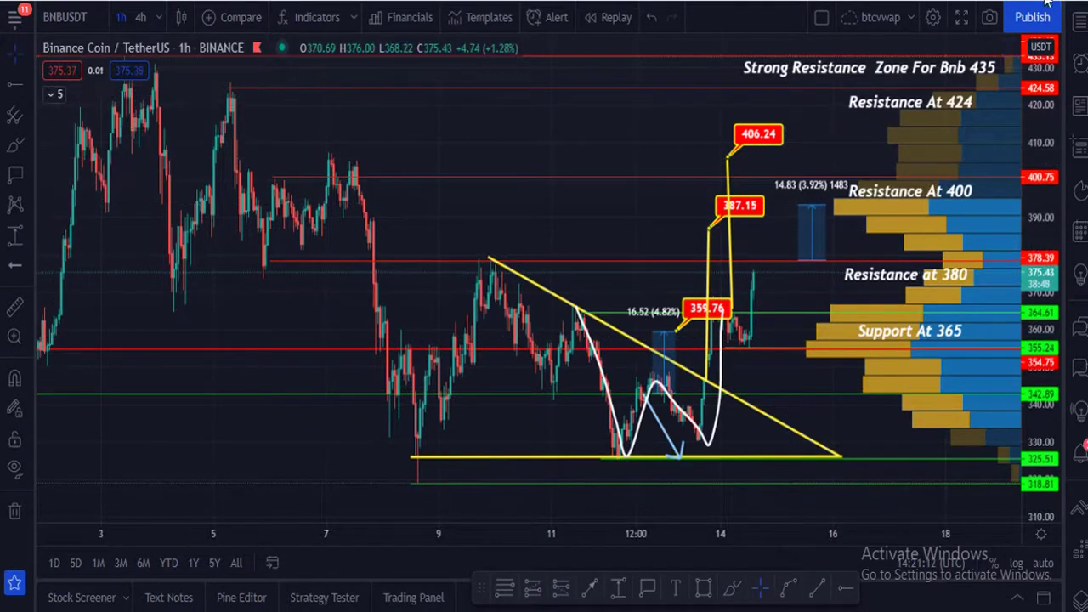
pyautogui.click(1008, 48)
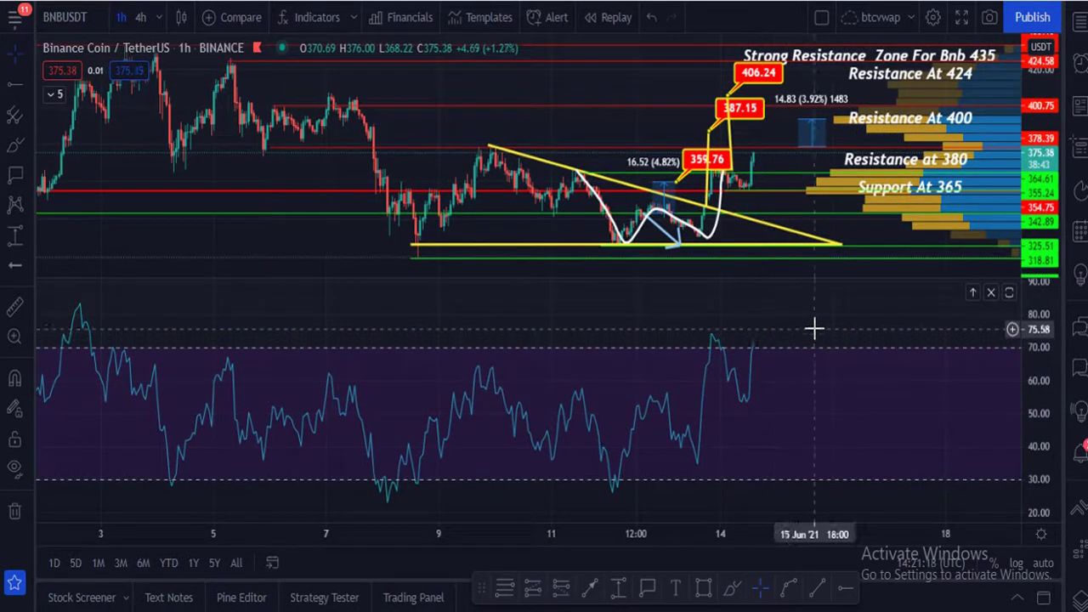
pyautogui.click(1009, 49)
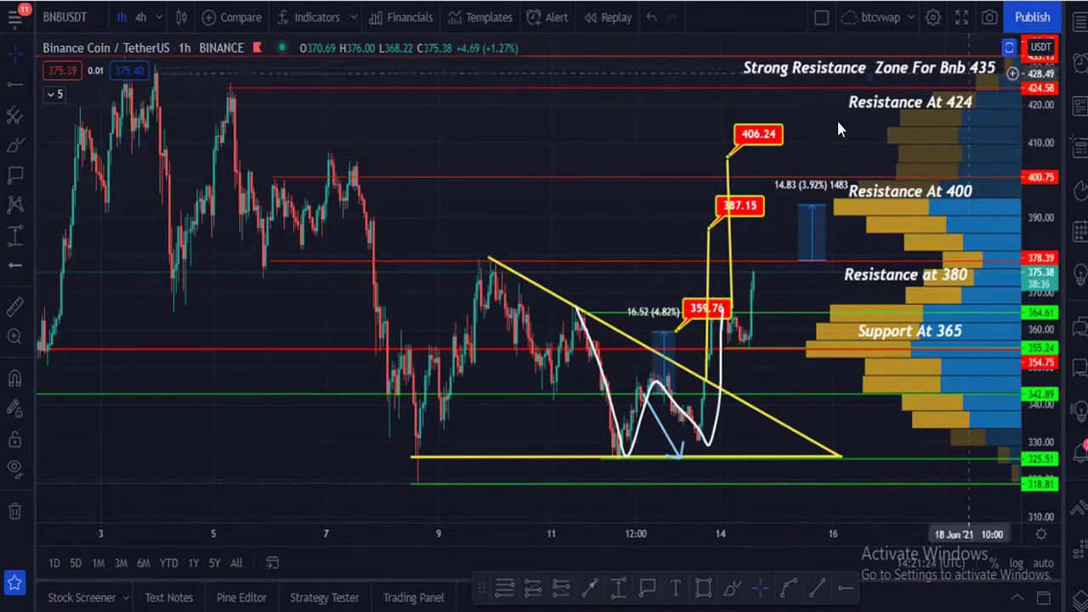
pyautogui.click(55, 94)
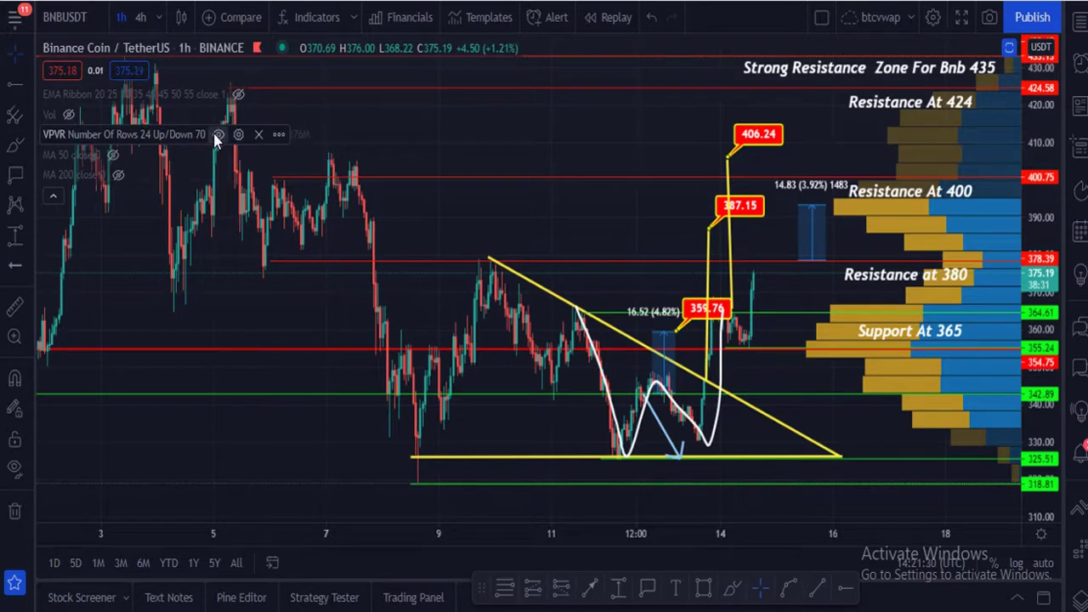
# Turn off VPVR, leaving the triangle, W pattern, 387.15/406.24 targets and support/resistance levels.
pyautogui.click(218, 135)
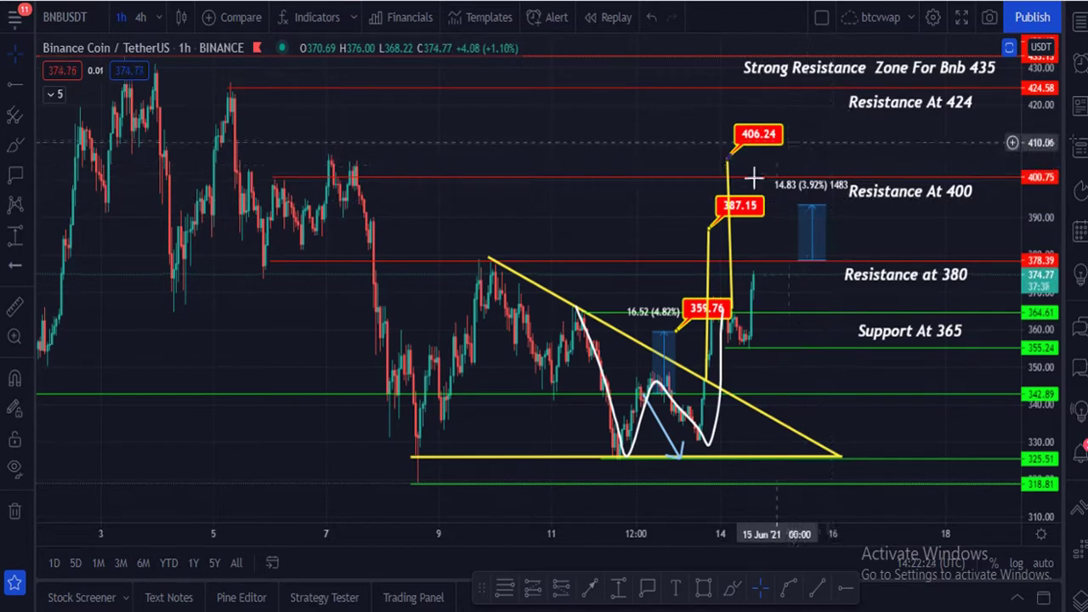
pyautogui.click(931, 313)
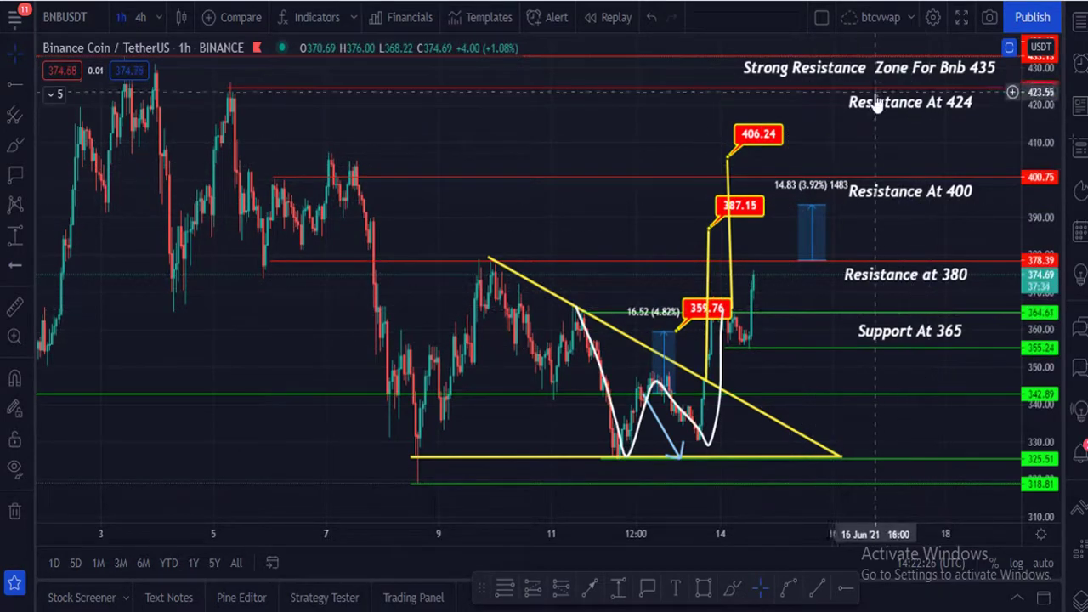